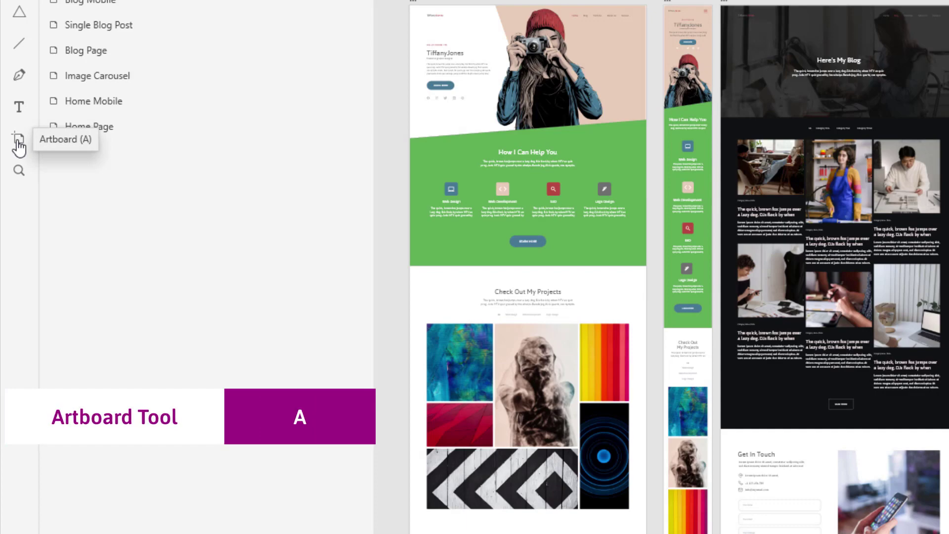
Step: Choose the Artboard tool and browse the mobile, tablet, desktop, social media and watch size presets
left_click(19, 145)
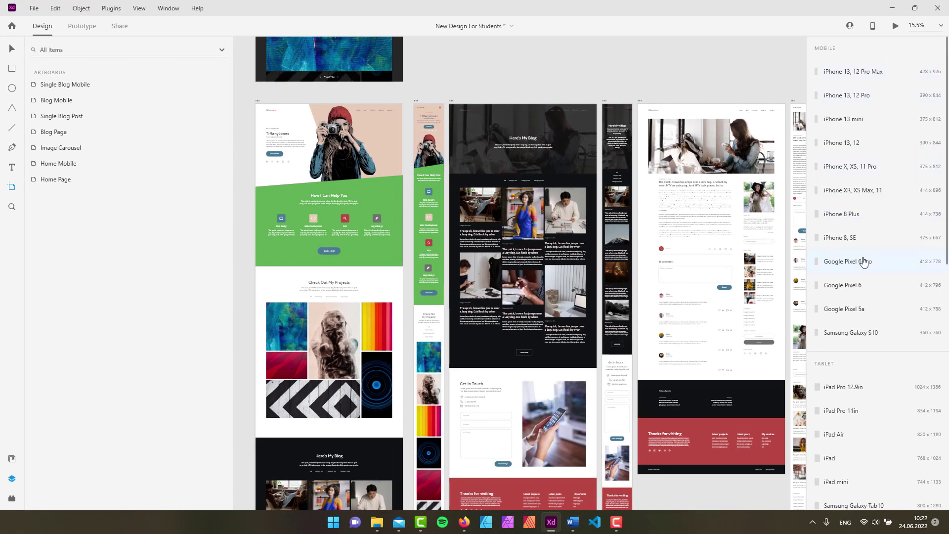
scroll(856, 237, "down", 10)
scroll(866, 226, "up", 9)
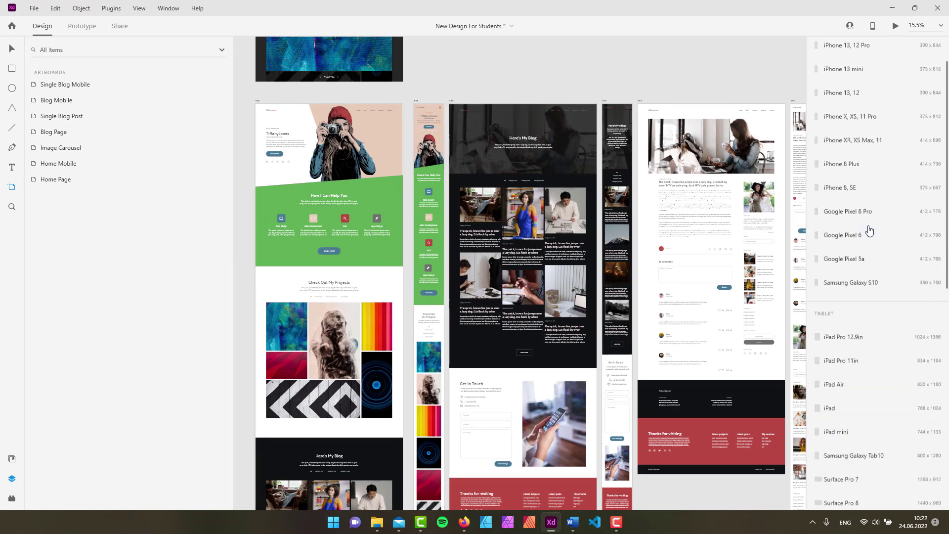
scroll(870, 231, "up", 1)
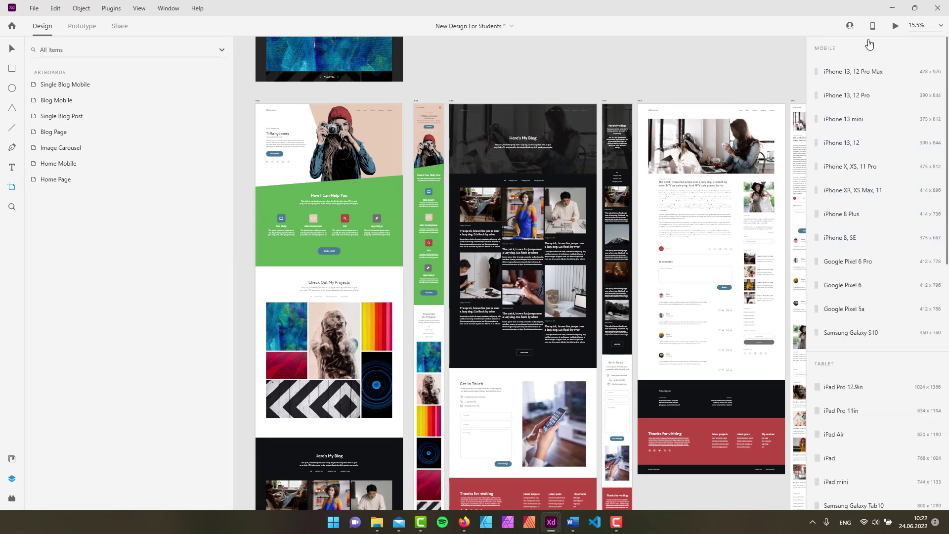
scroll(870, 159, "down", 10)
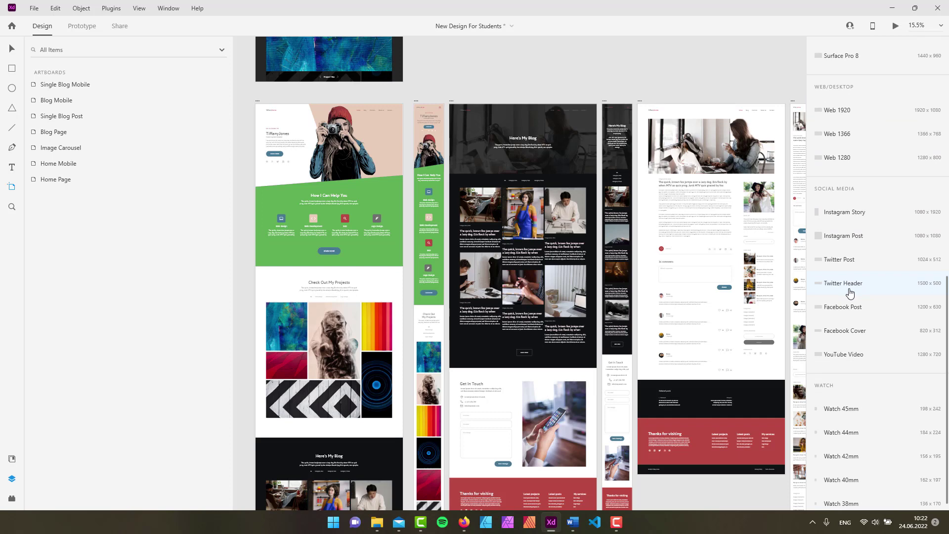
scroll(850, 289, "up", 10)
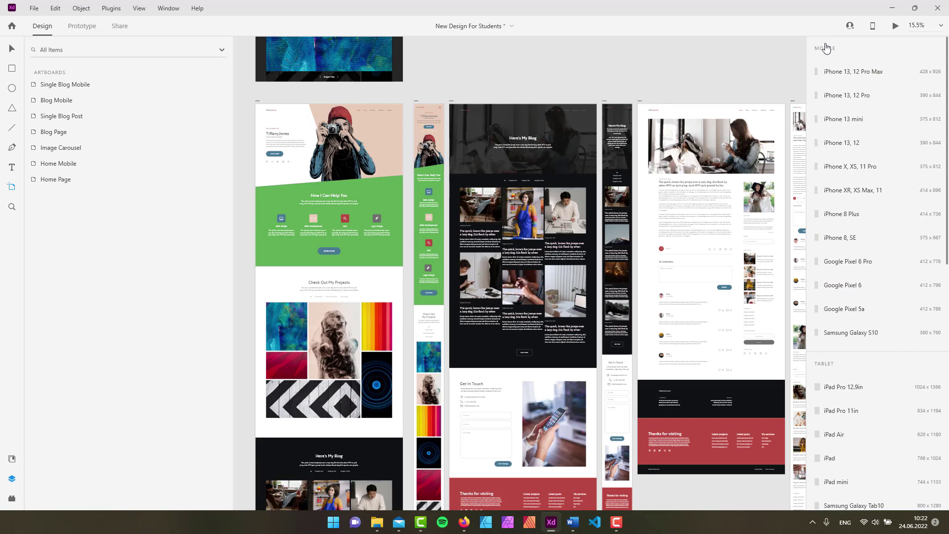
scroll(863, 198, "down", 3)
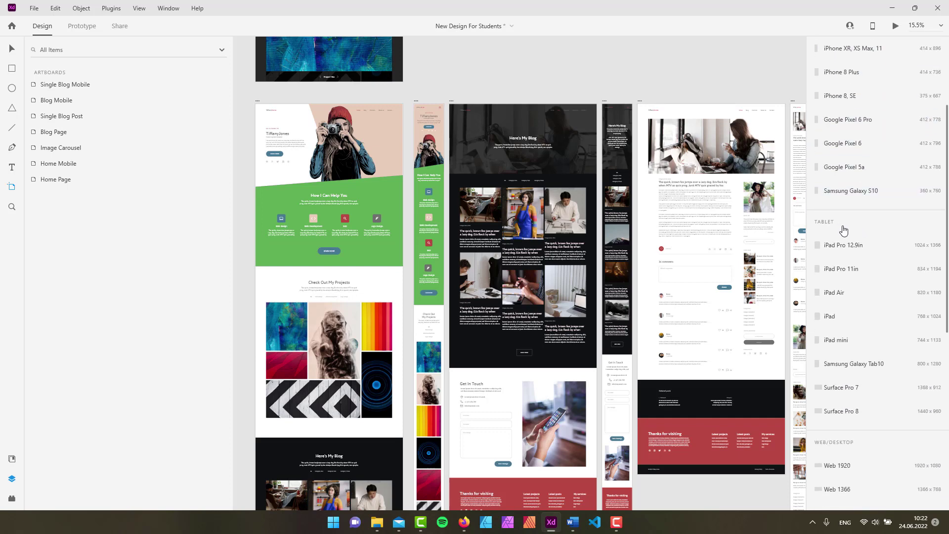
scroll(844, 230, "down", 4)
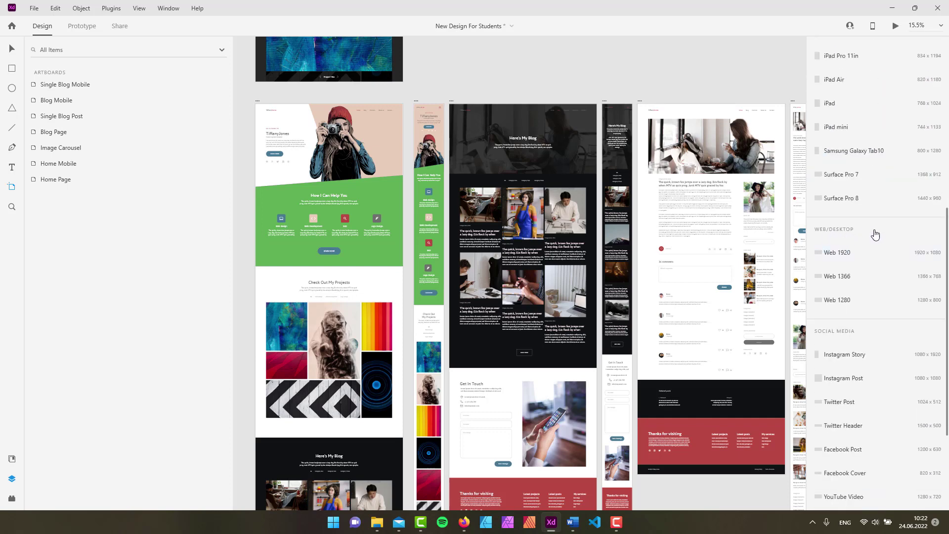
scroll(881, 235, "down", 3)
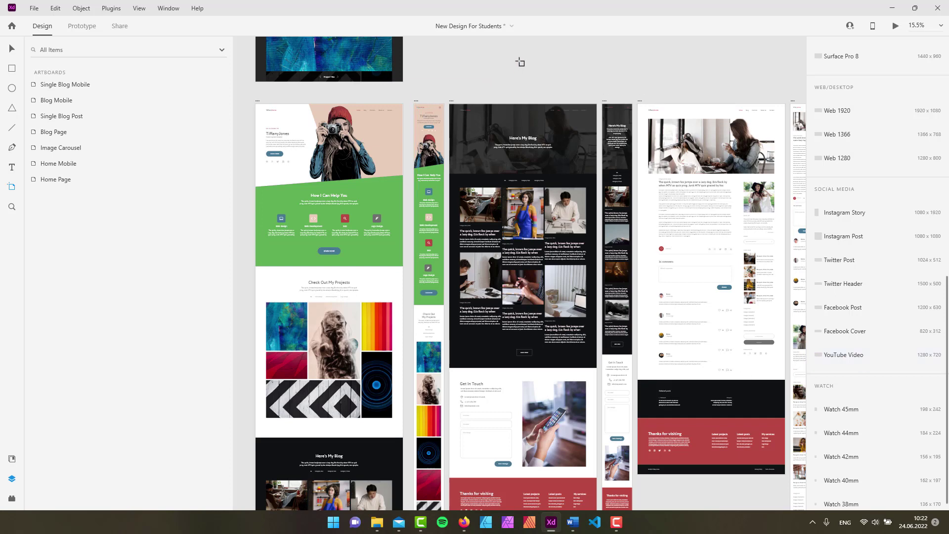
scroll(869, 317, "down", 1)
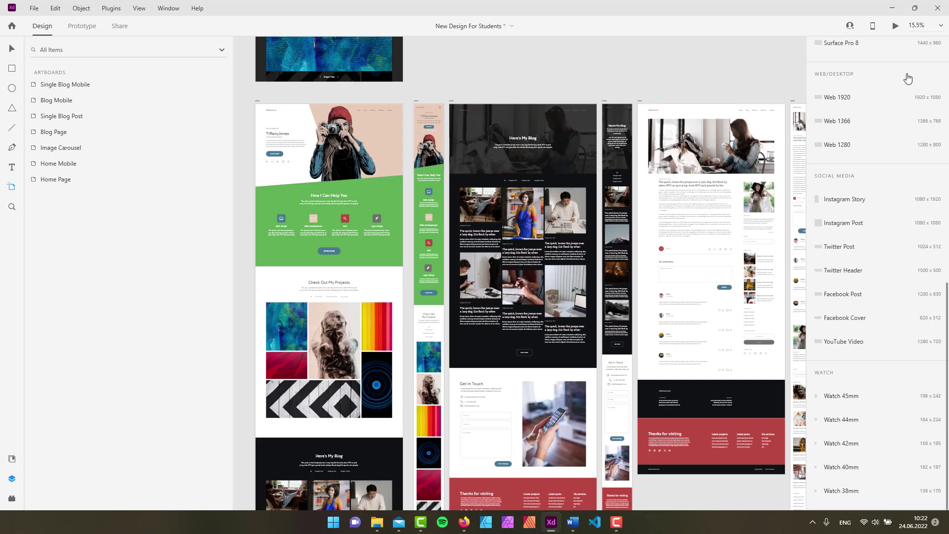
scroll(874, 143, "up", 10)
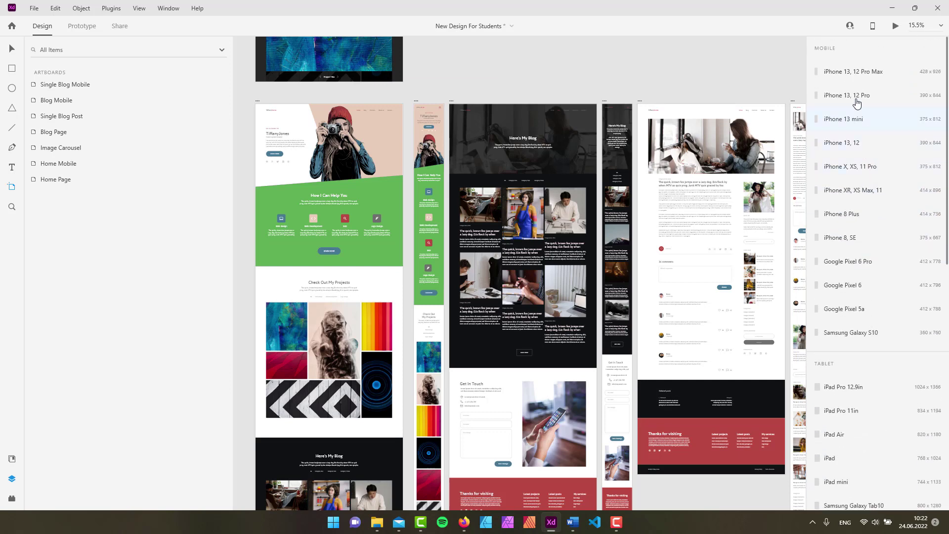
Step: Add a trial iPhone 13, 12 Pro Max artboard, delete it, then place a fresh 428 × 926 one
left_click(847, 72)
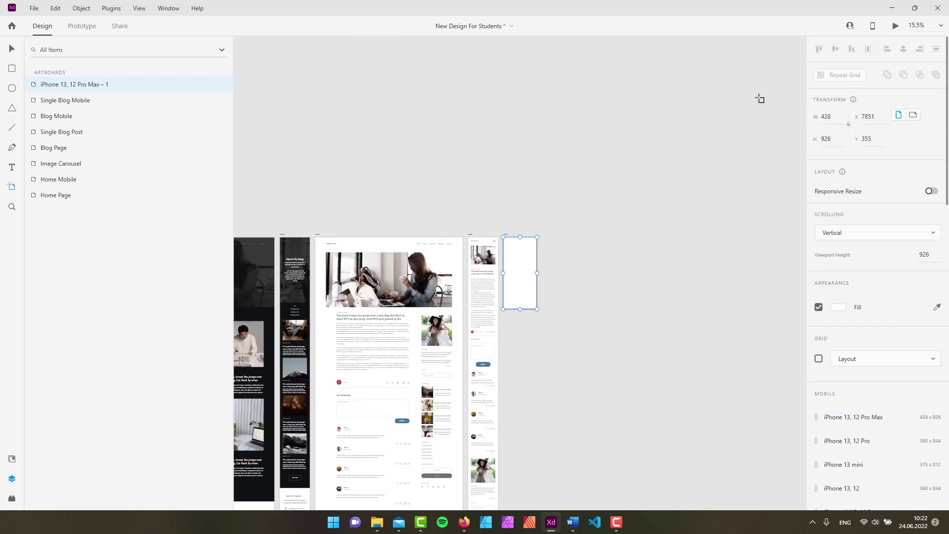
scroll(543, 260, "up", 5)
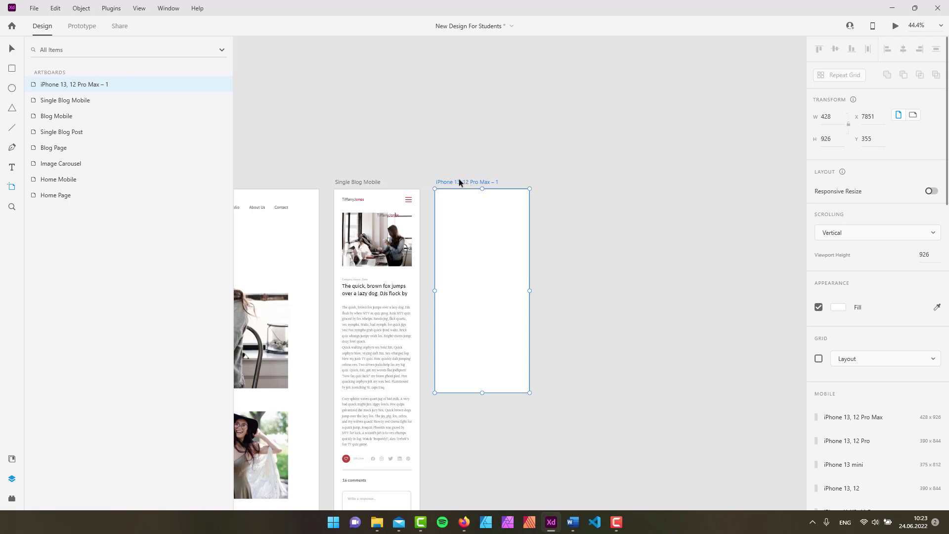
left_click(12, 48)
key("Delete")
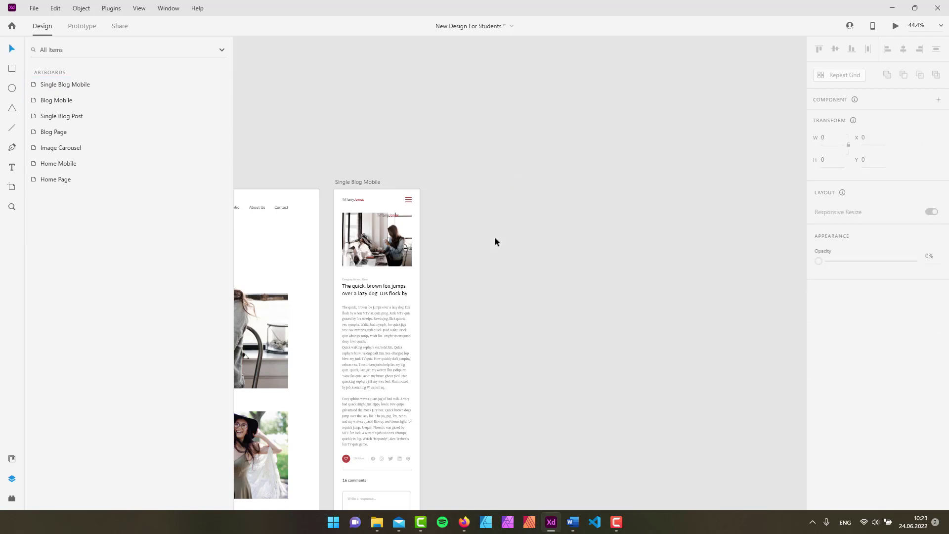
left_click(13, 188)
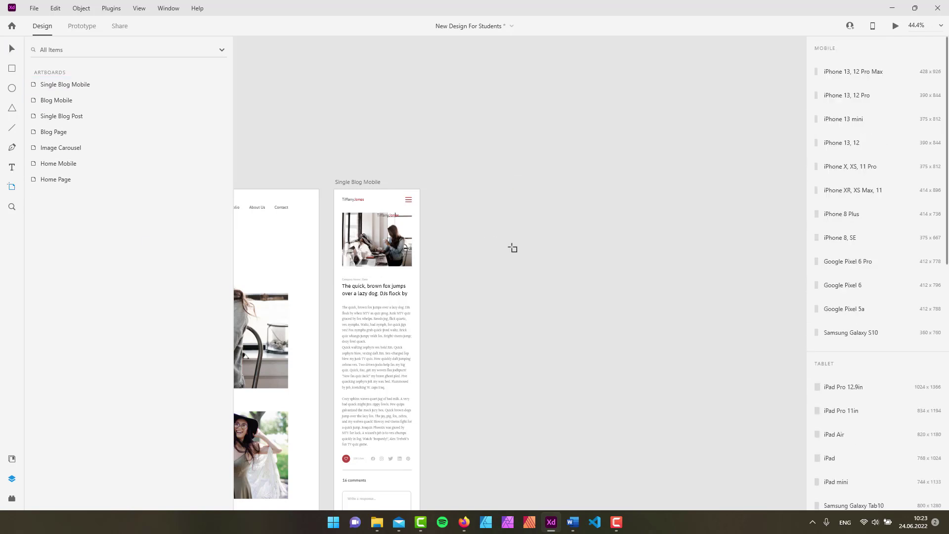
left_click(457, 193)
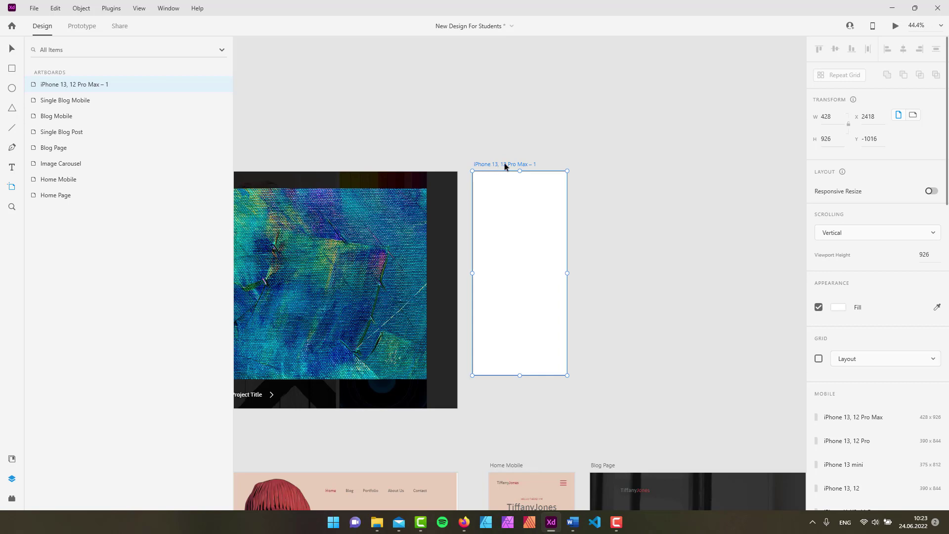
Step: Rename the new 428 × 926 artboard, first tried as 'Mobile Experience', to 'Mobile Home'
double_click(505, 164)
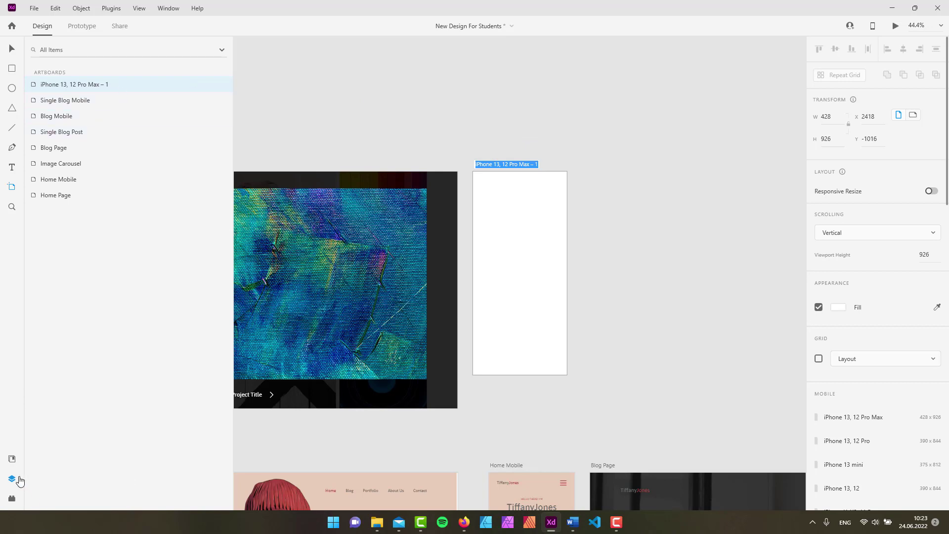
double_click(65, 88)
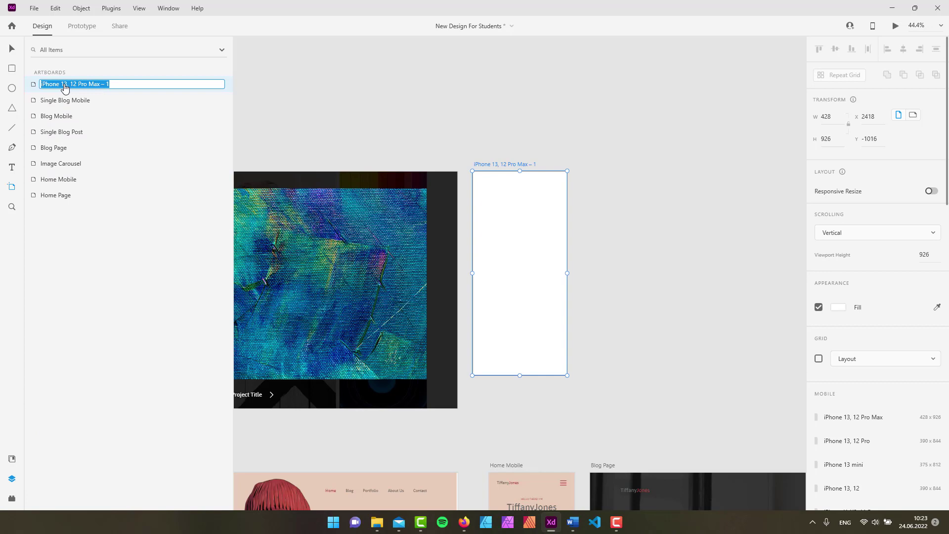
type("Mobile Experience")
key("ctrl+a")
type("Mobile Hom")
left_click(12, 48)
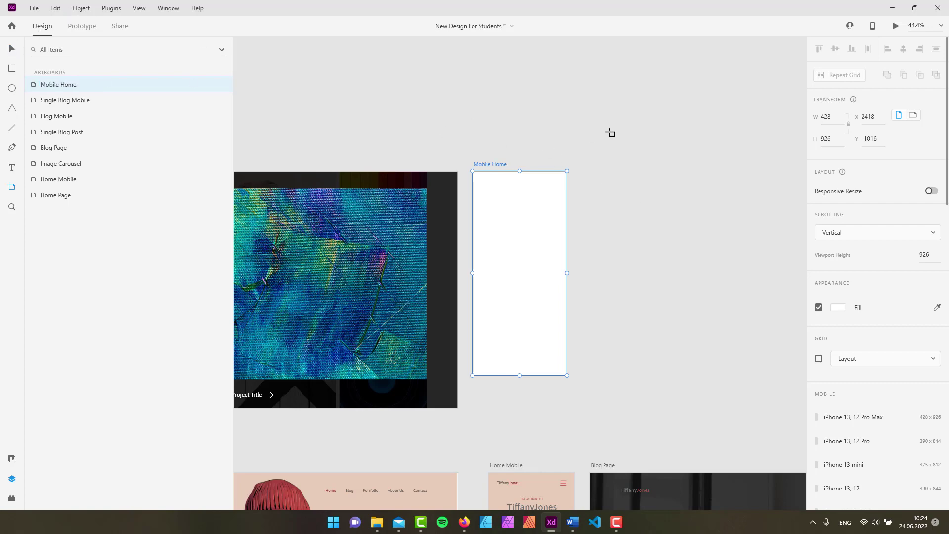
scroll(690, 179, "down", 2)
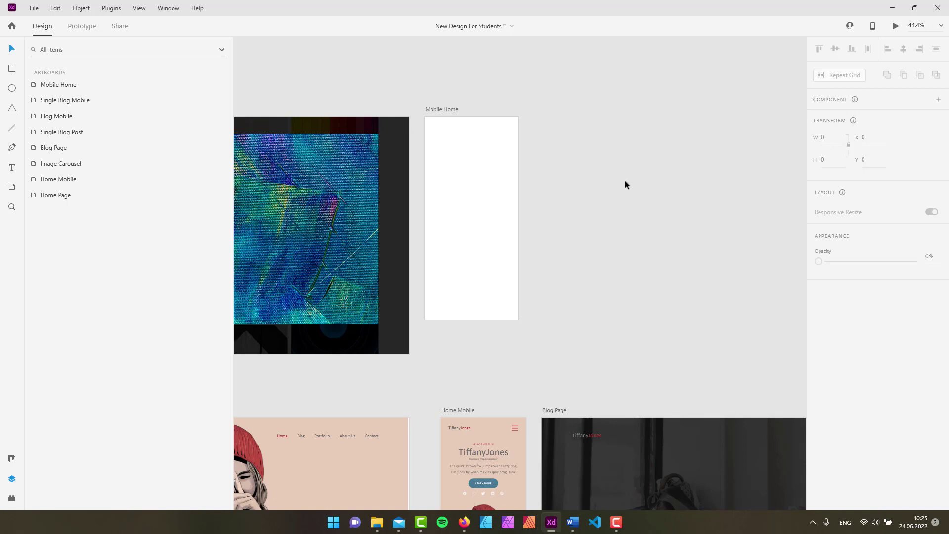
Step: Duplicate the Mobile Home artboard with Edit > Duplicate, then undo the copy
left_click(474, 141)
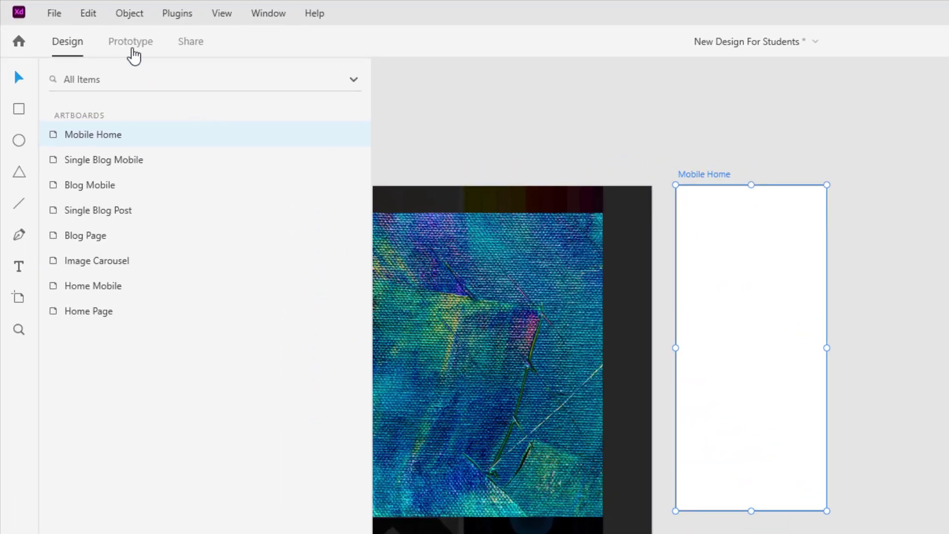
left_click(83, 18)
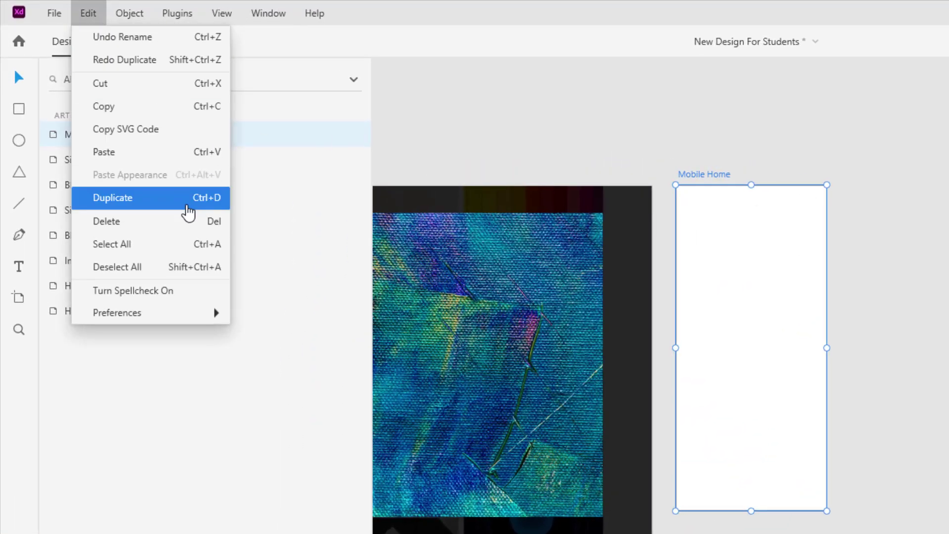
left_click(211, 207)
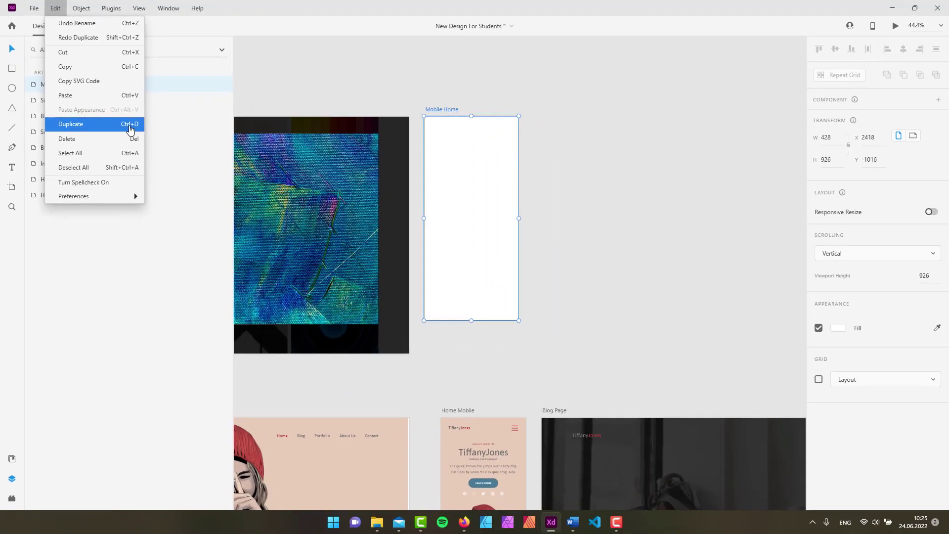
left_click(131, 127)
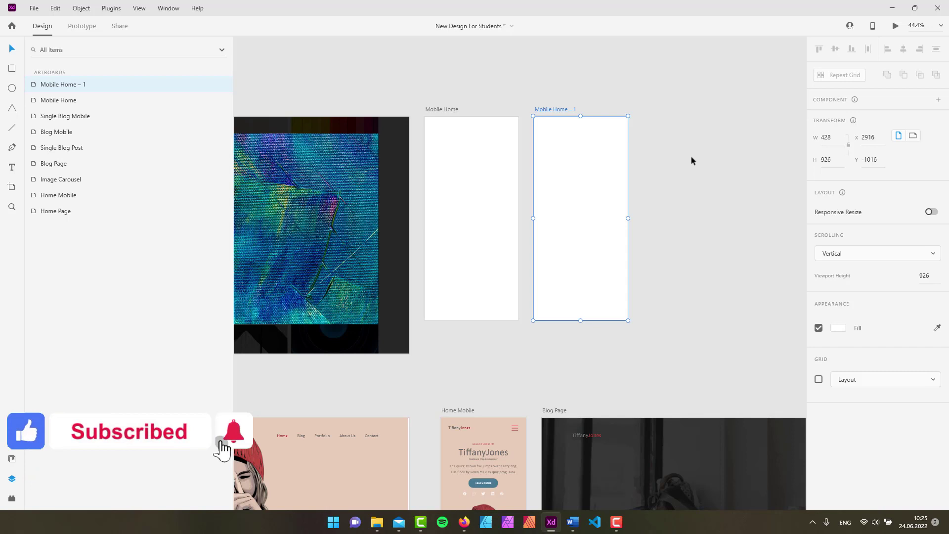
key("ctrl+z")
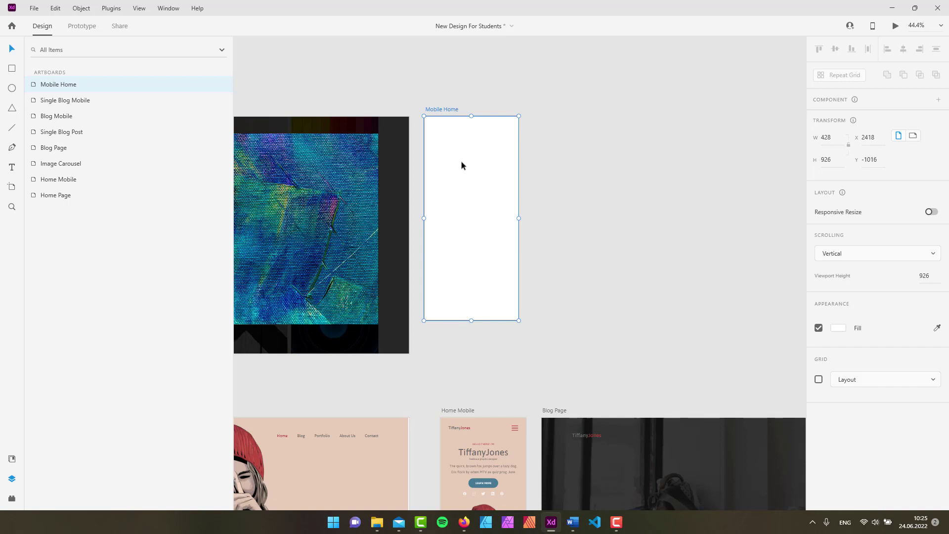
Step: Alt-drag Mobile Home to copy it and move Mobile Home – 1 clear to the right
left_click_drag(451, 170, 457, 172, "alt")
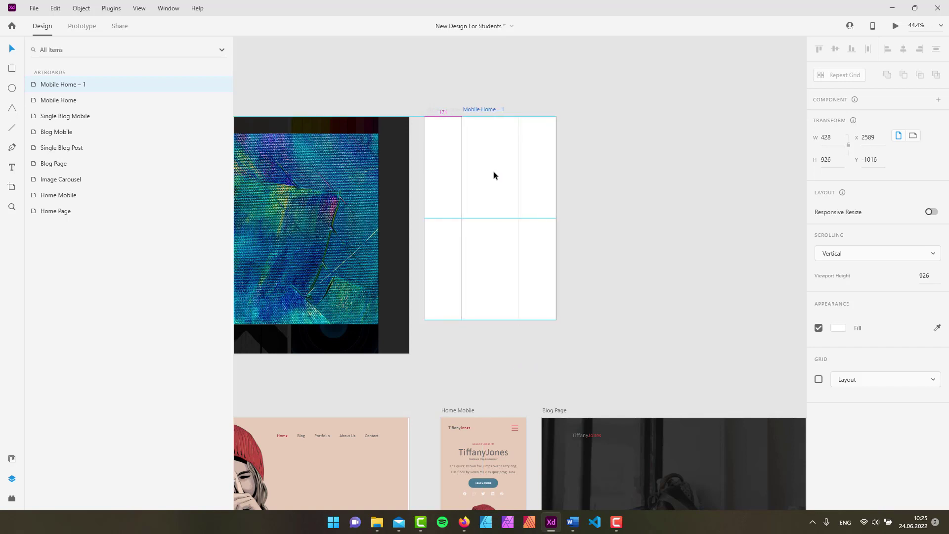
left_click_drag(493, 175, 559, 169)
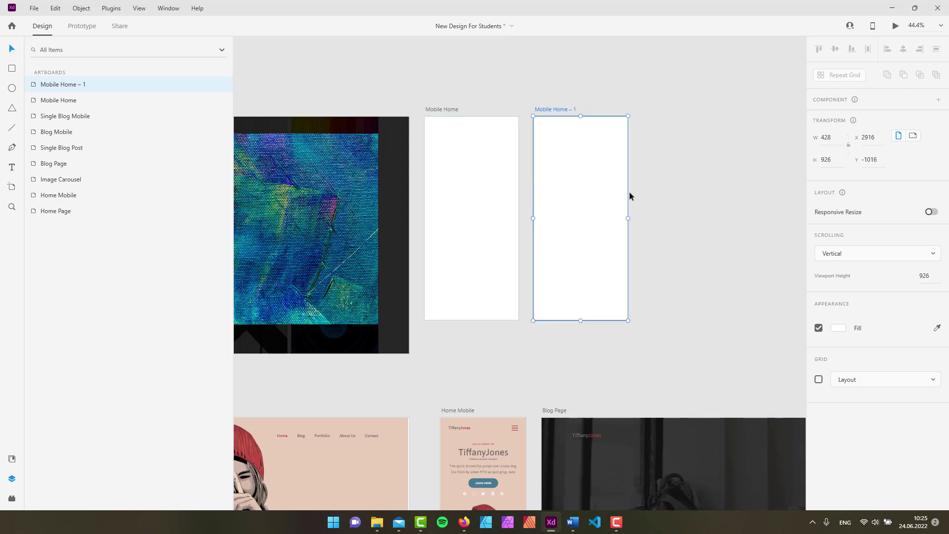
left_click(687, 165)
Step: Delete Mobile Home – 1 and Mobile Home, leaving the seven original blog artboards
left_click(559, 140)
key("Delete")
left_click(488, 187)
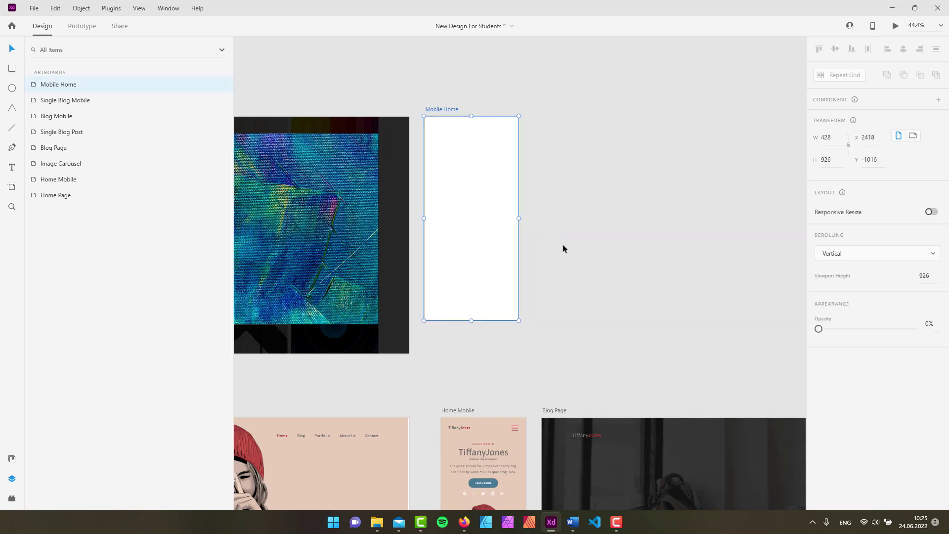
key("Delete")
scroll(668, 304, "down", 5)
scroll(668, 303, "right", 5)
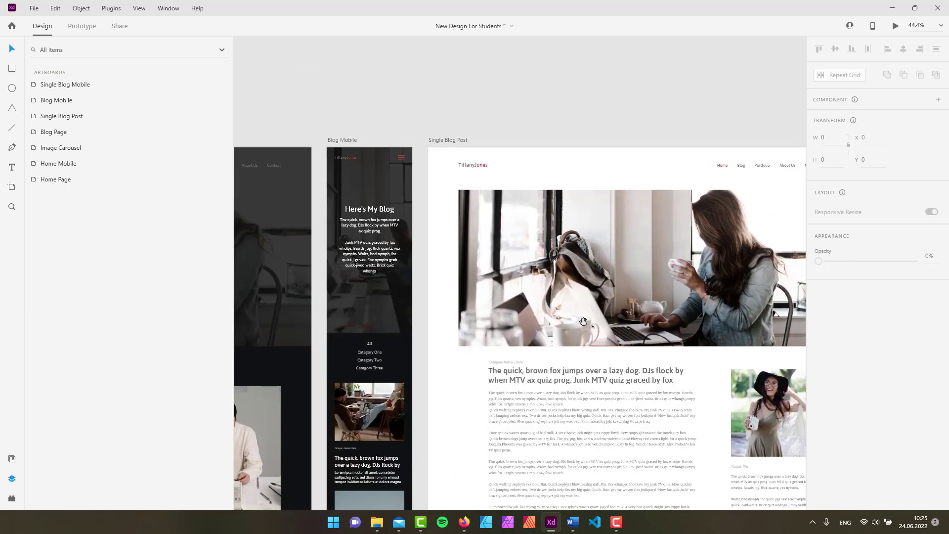
scroll(578, 80, "right", 3)
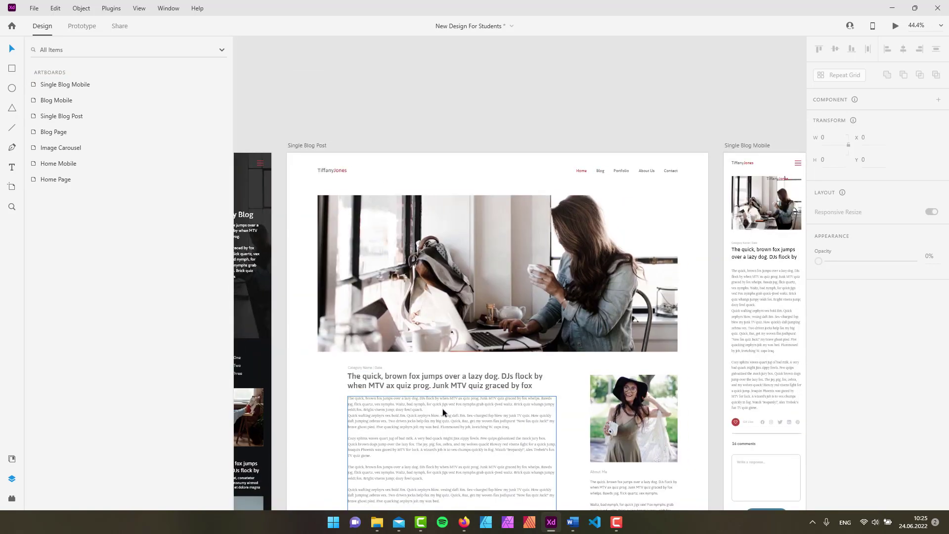
left_click_drag(473, 247, 480, 156)
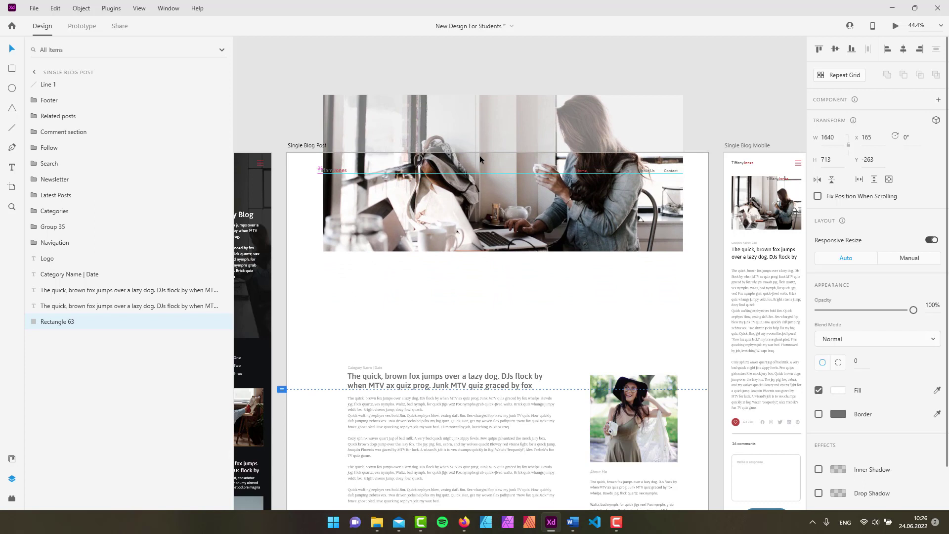
left_click_drag(480, 155, 480, 155)
left_click(523, 47)
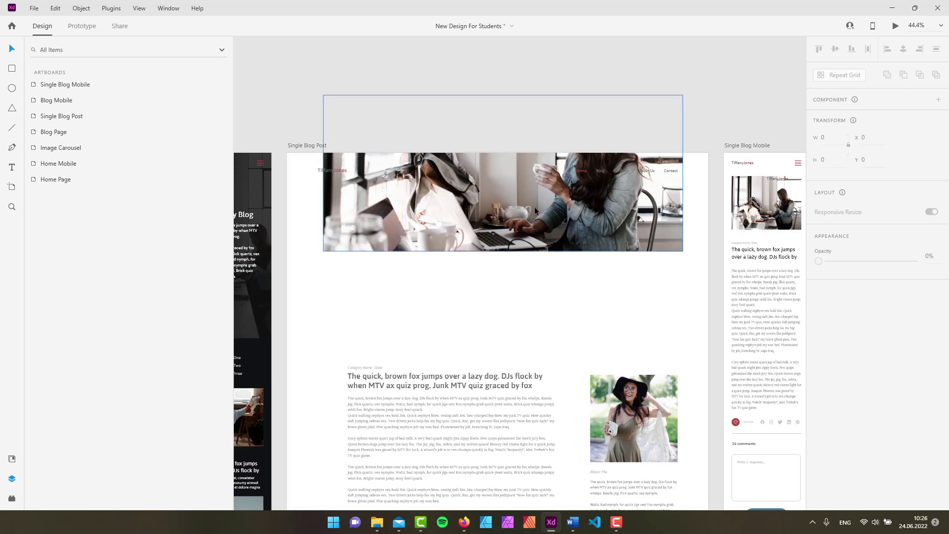
left_click_drag(535, 207, 530, 99)
left_click(716, 89)
scroll(716, 89, "up", 2)
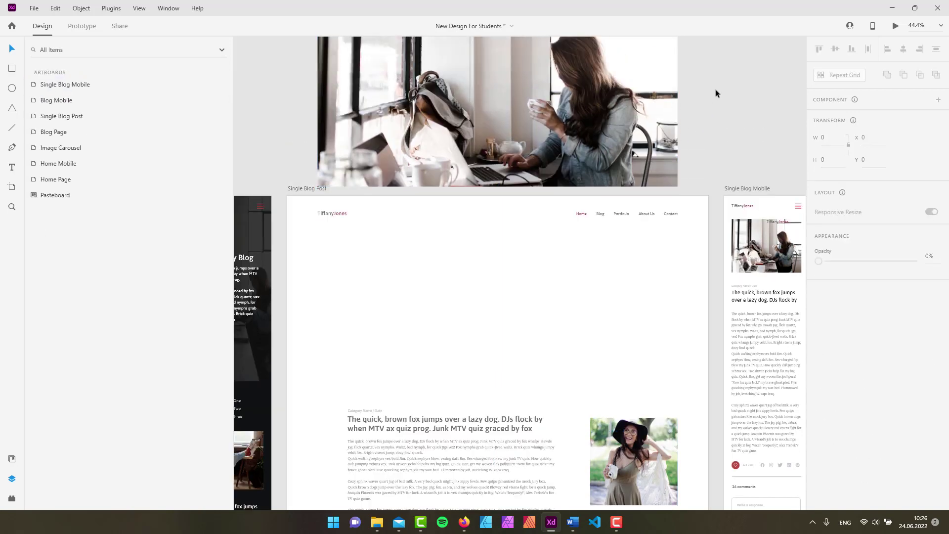
scroll(716, 90, "up", 3)
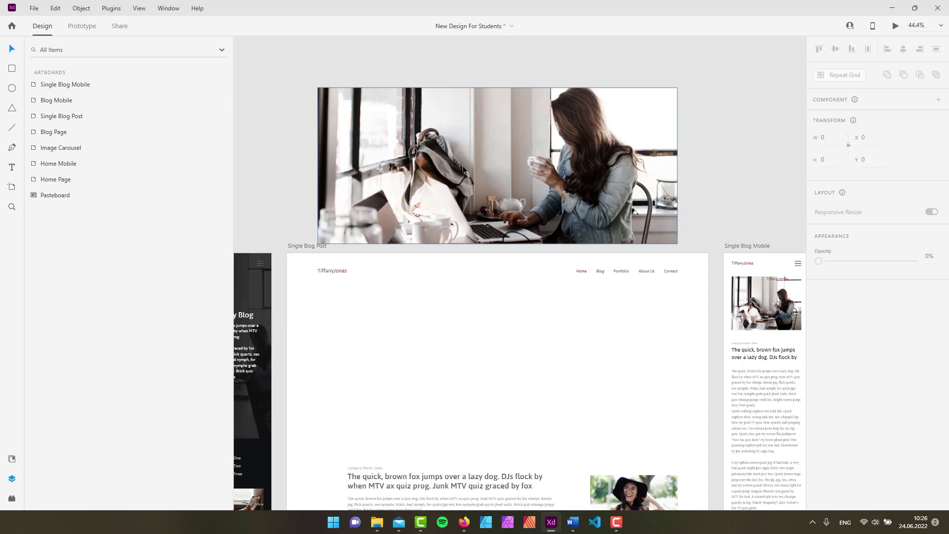
left_click(460, 333)
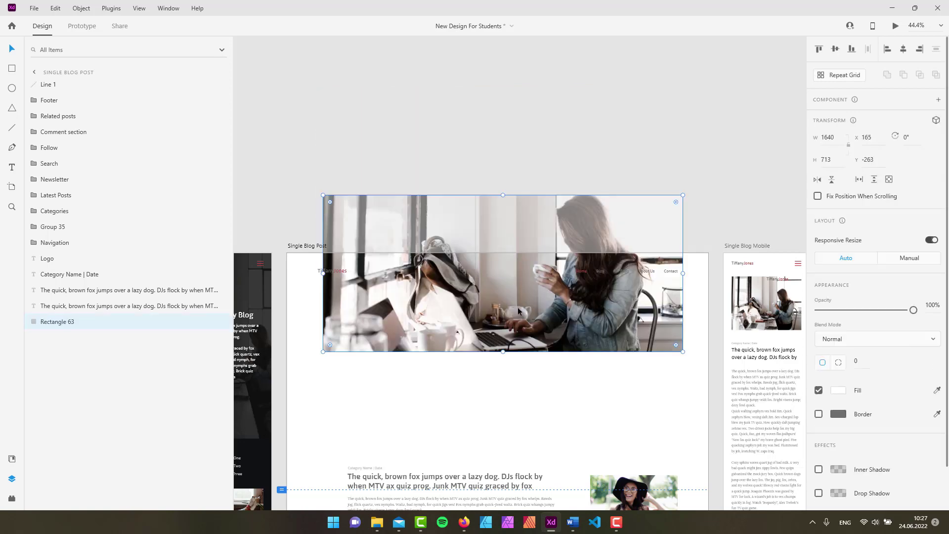
key("Escape")
left_click(515, 167)
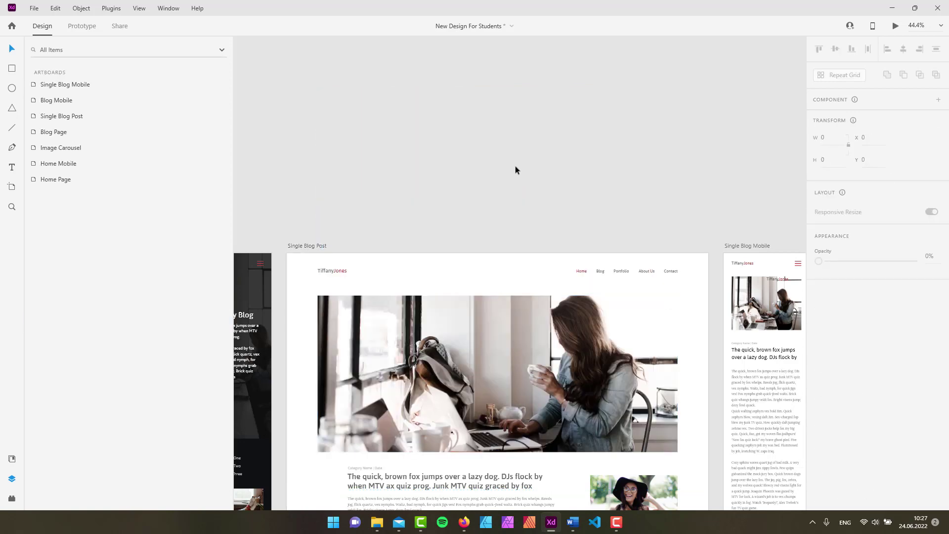
scroll(509, 212, "down", 5)
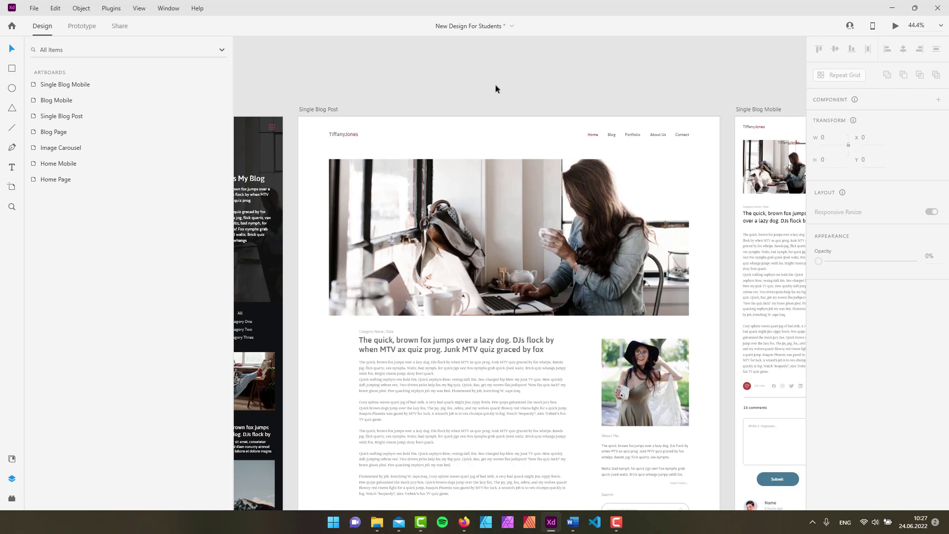
scroll(497, 94, "up", 3)
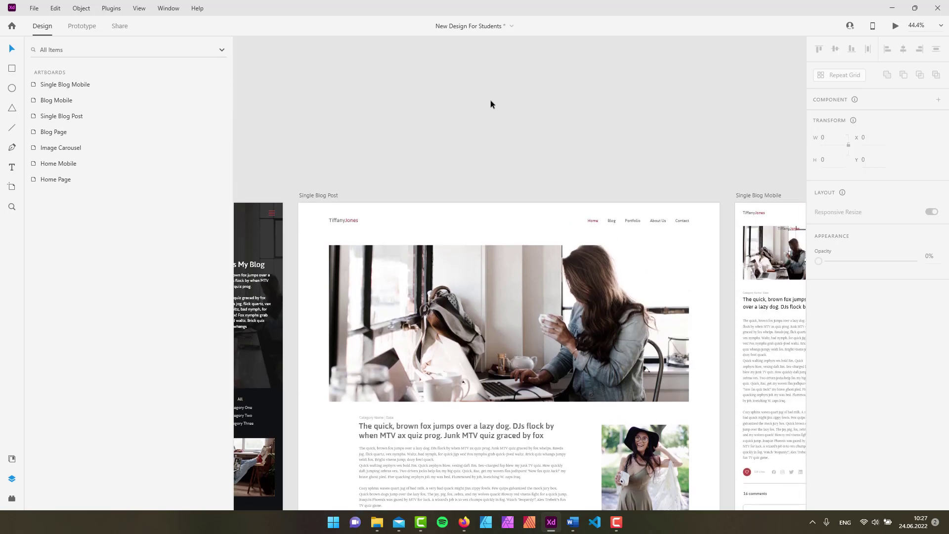
left_click(12, 187)
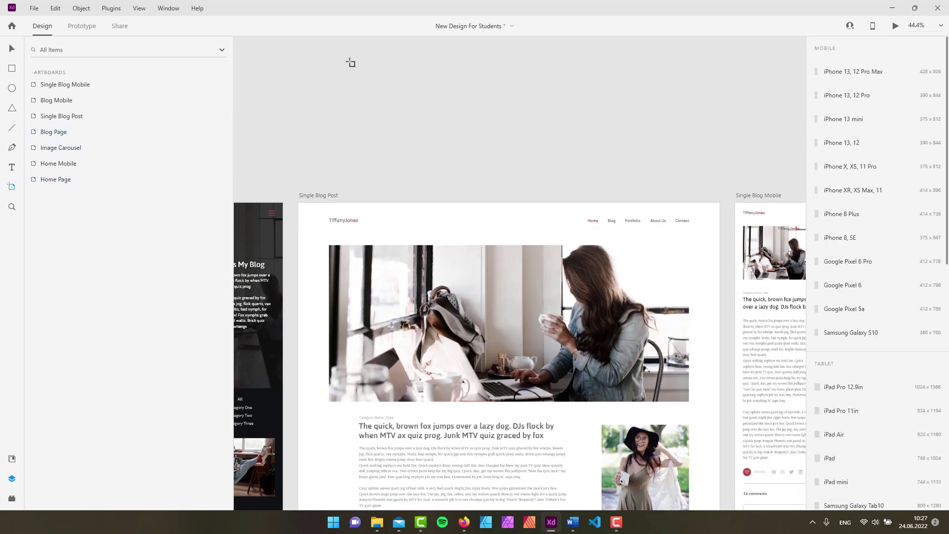
left_click_drag(350, 62, 579, 144)
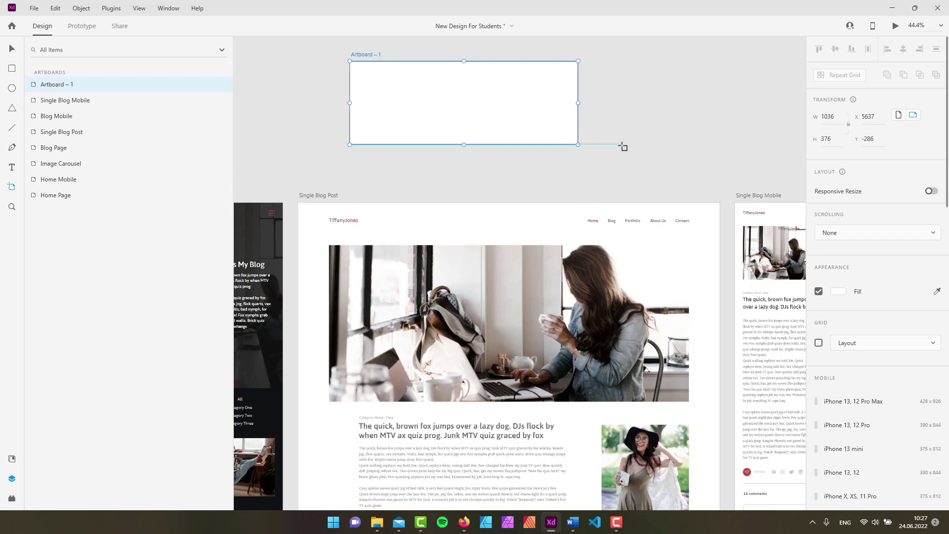
left_click(14, 51)
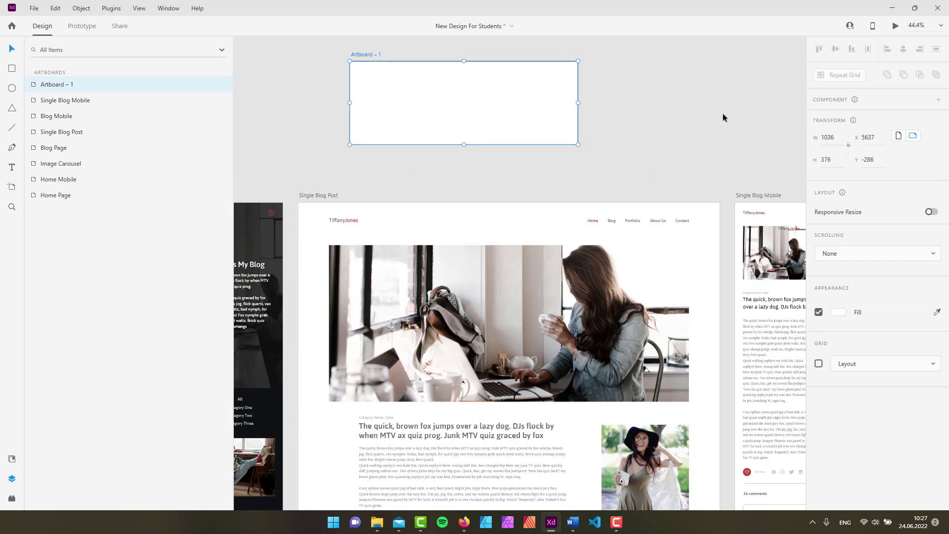
left_click_drag(464, 110, 548, 135)
left_click_drag(509, 99, 487, 108)
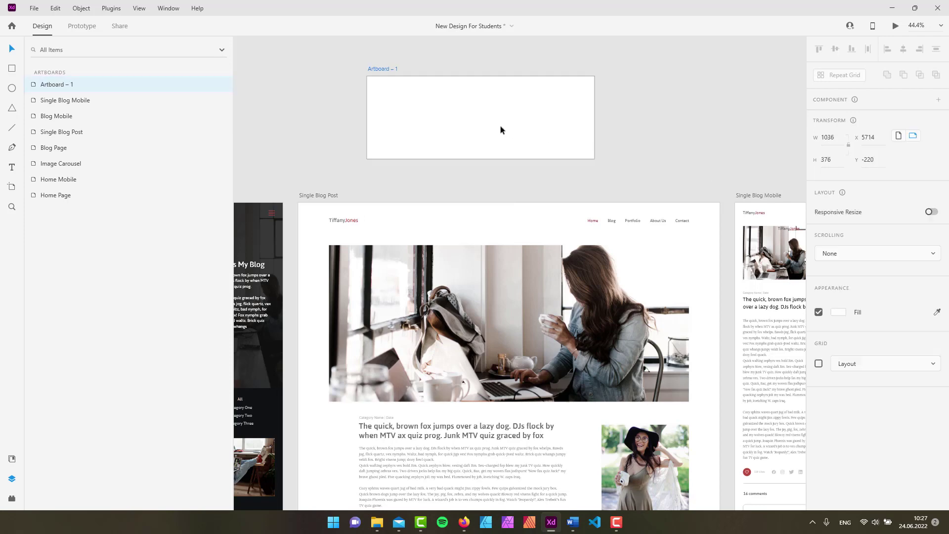
key("Delete")
scroll(528, 127, "down", 2)
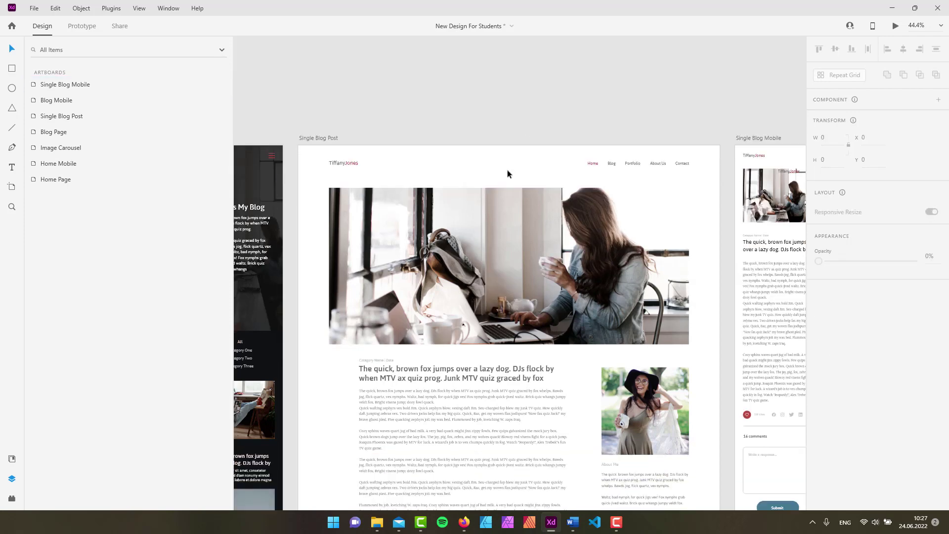
Step: Move the Single Blog Post artboard, then undo so it returns to X 5401, Y 355
left_click(343, 199)
left_click(309, 194)
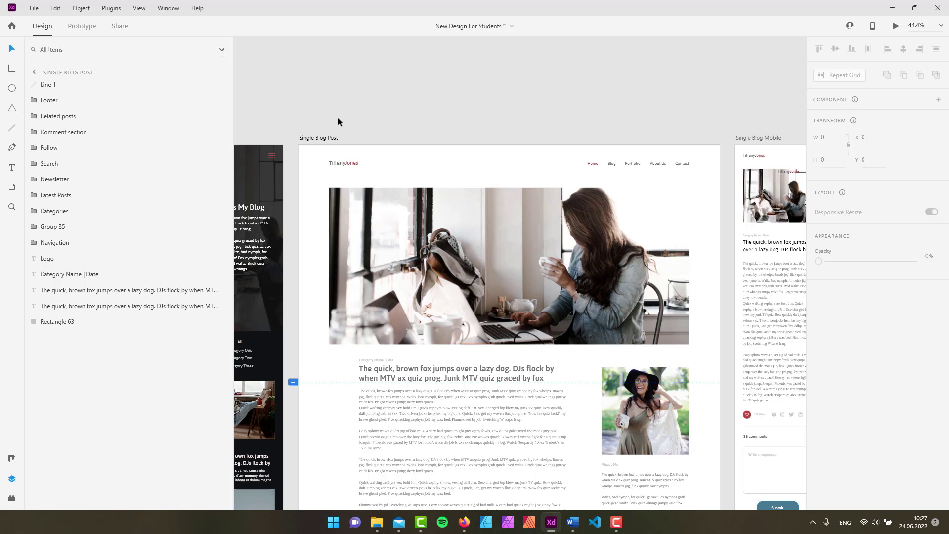
left_click_drag(320, 140, 379, 141)
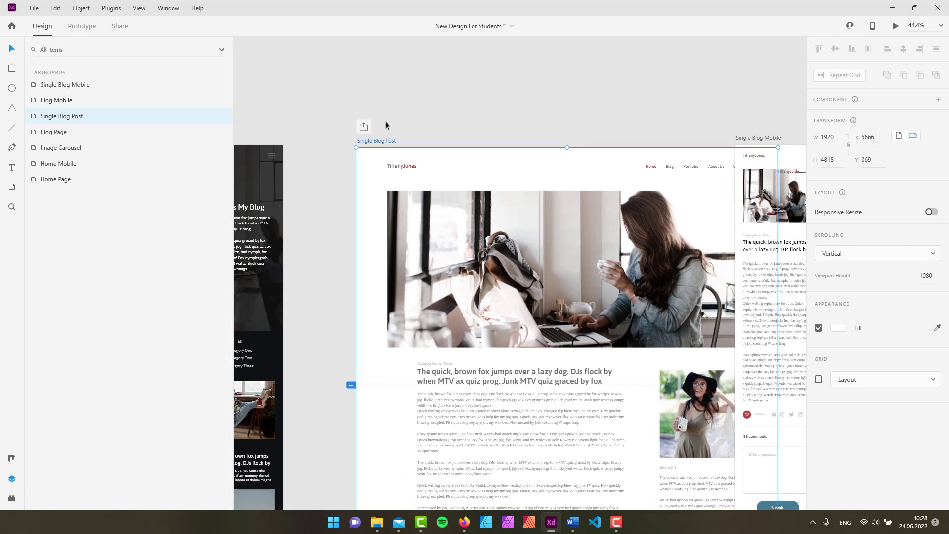
key("ctrl+z")
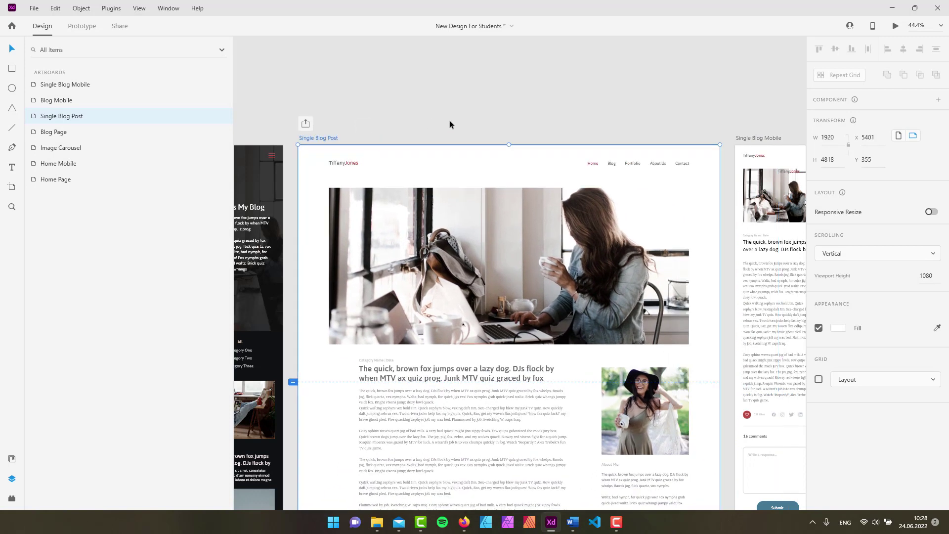
left_click(12, 186)
scroll(462, 100, "up", 5)
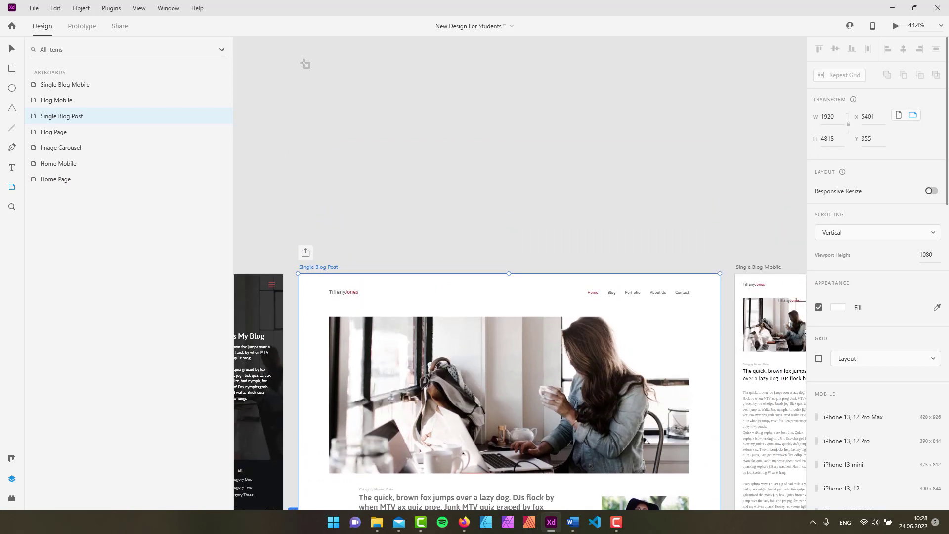
Step: Draw a new artboard above Single Blog Post and check its width, X and Y values
mouse_move(304, 64)
left_mouse_down()
mouse_move(327, 95)
mouse_move(652, 144)
mouse_move(506, 197)
mouse_move(645, 176)
mouse_move(572, 232)
mouse_move(577, 171)
mouse_move(729, 162)
mouse_move(611, 194)
mouse_move(712, 186)
mouse_move(648, 197)
mouse_move(707, 176)
mouse_move(710, 227)
left_mouse_up()
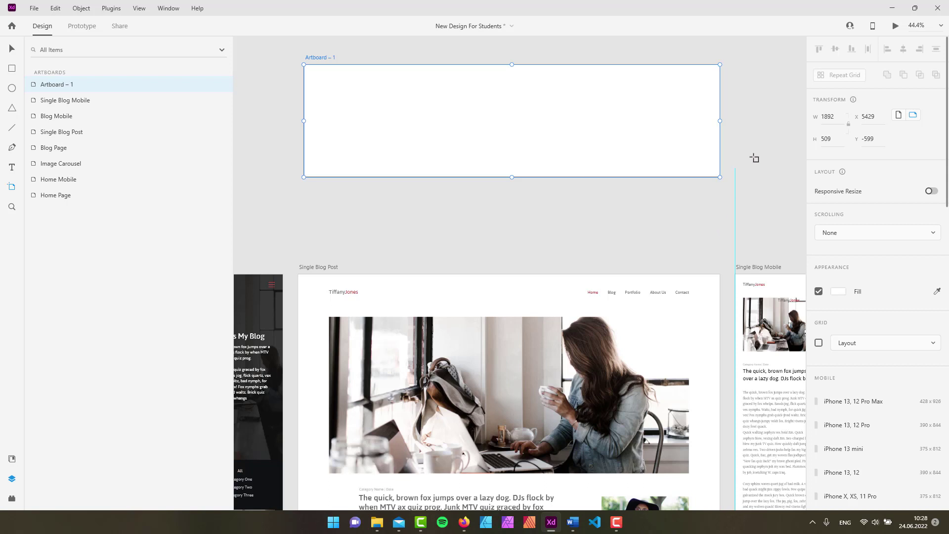
scroll(787, 163, "up", 1)
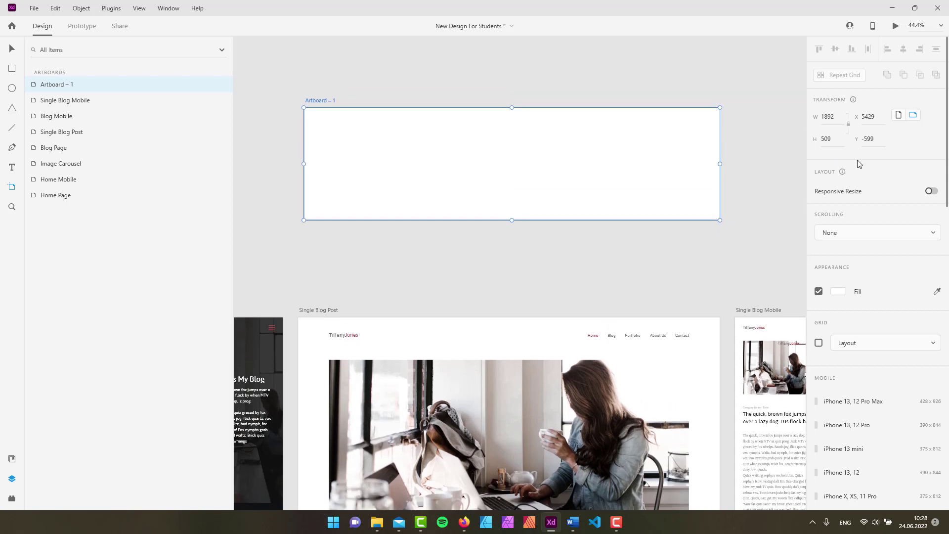
left_click(834, 117)
left_click(875, 116)
left_click(869, 139)
Step: Toggle Artboard – 1 between portrait and landscape, leaving it landscape at 1892 × 509
left_click(899, 117)
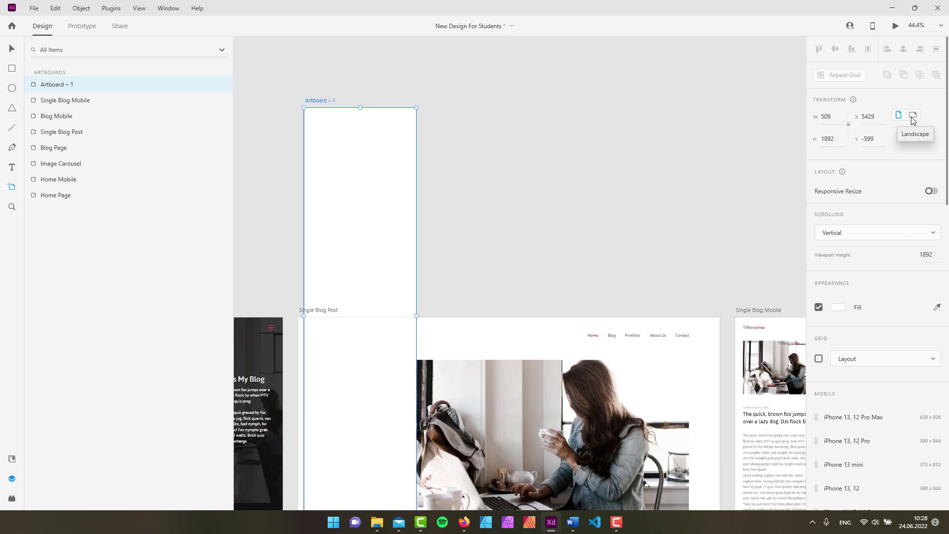
left_click(915, 117)
left_click(899, 117)
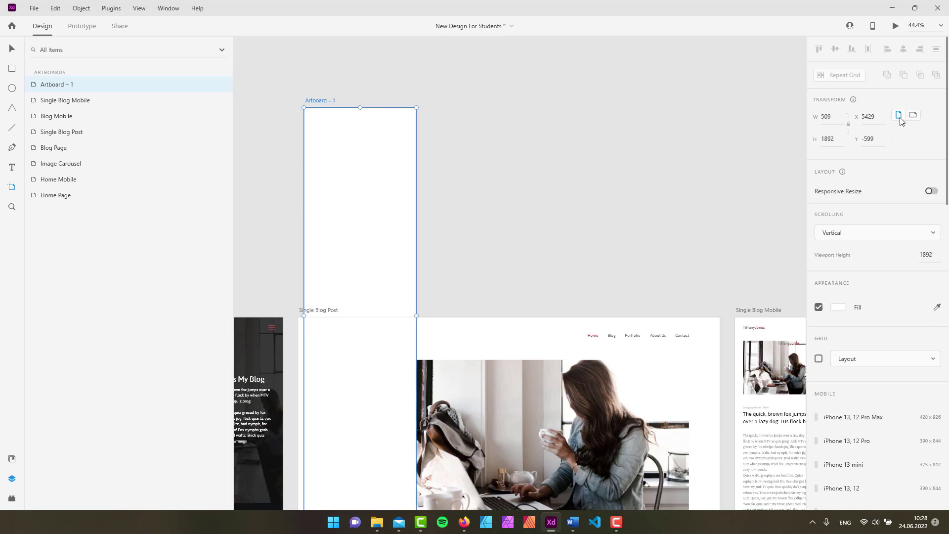
left_click(914, 116)
left_click(900, 117)
left_click(914, 116)
left_click(11, 48)
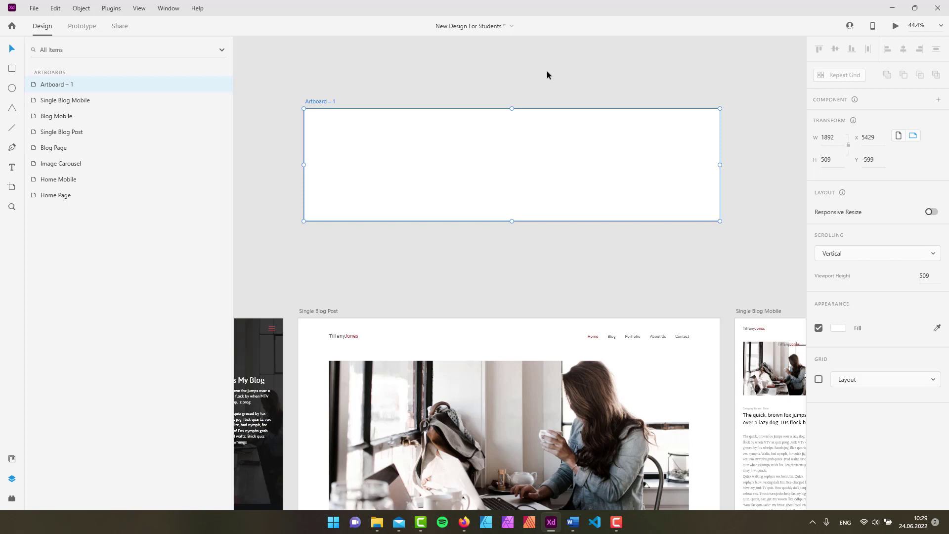
Step: Select Artboard – 1 and delete it, restoring the seven original artboards
left_click(547, 72)
left_click(450, 117)
right_click(391, 138)
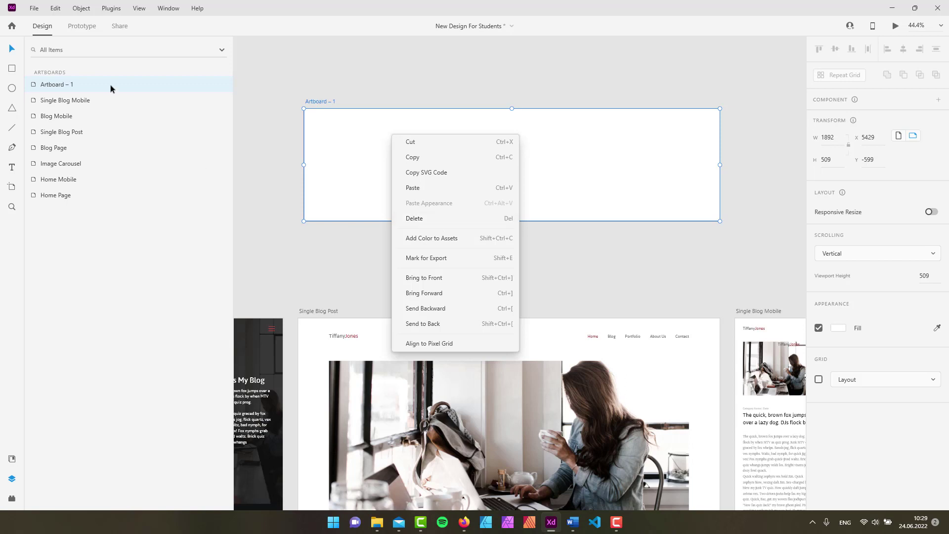
right_click(97, 86)
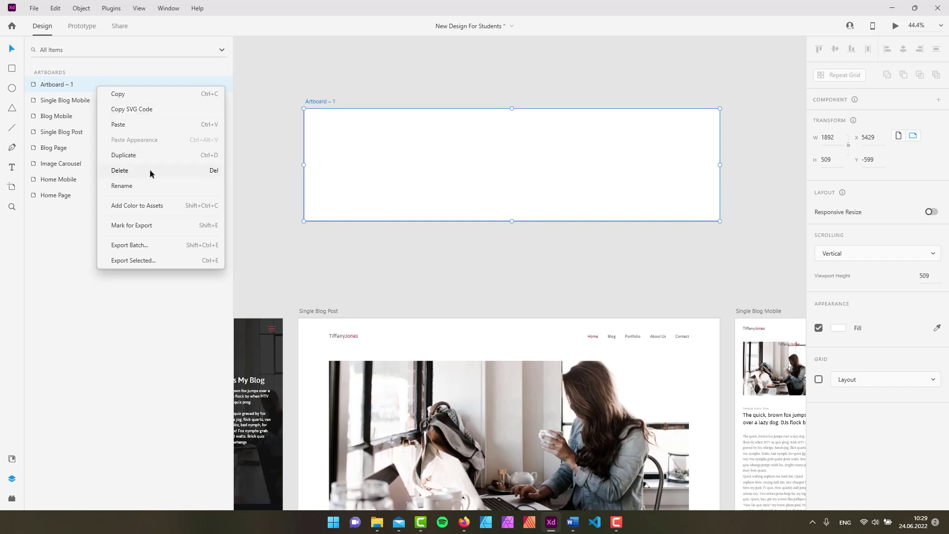
key("Escape")
key("Delete")
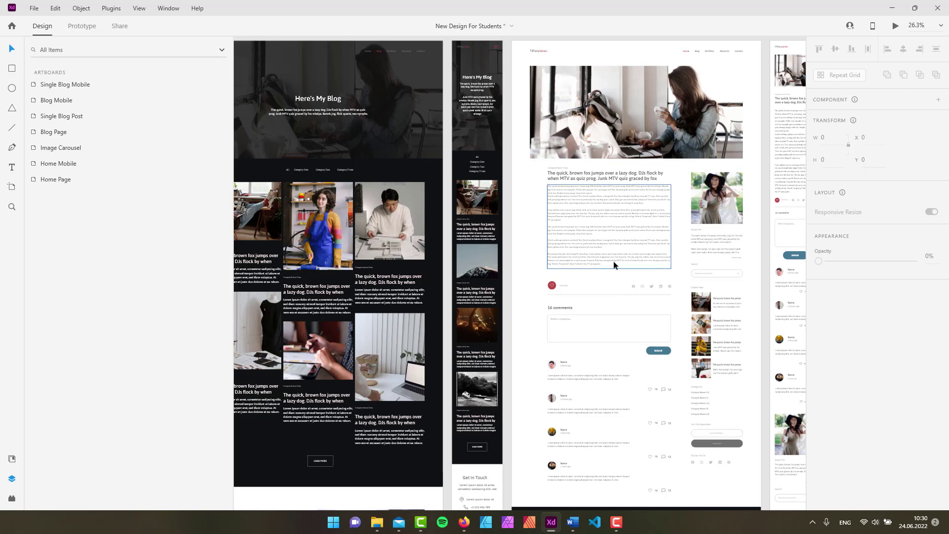
scroll(603, 296, "up", 2)
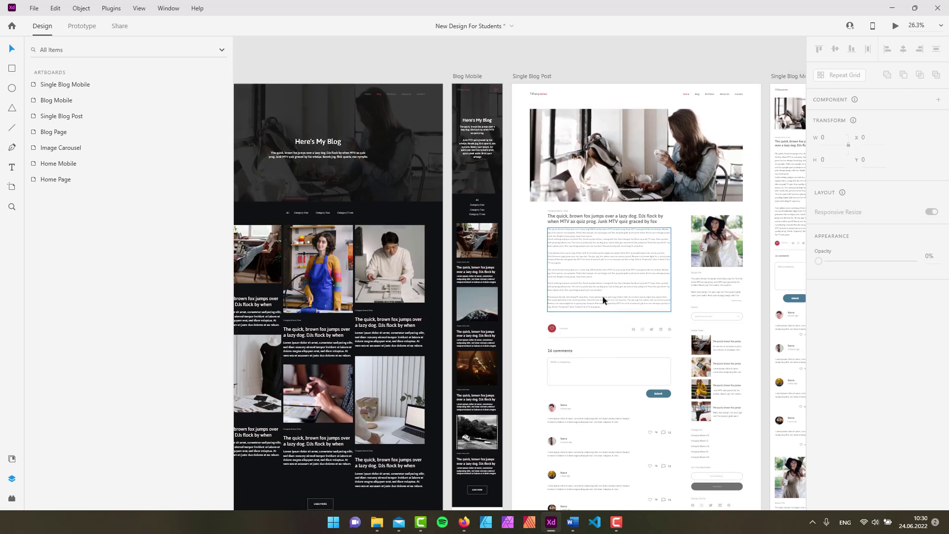
left_click(12, 188)
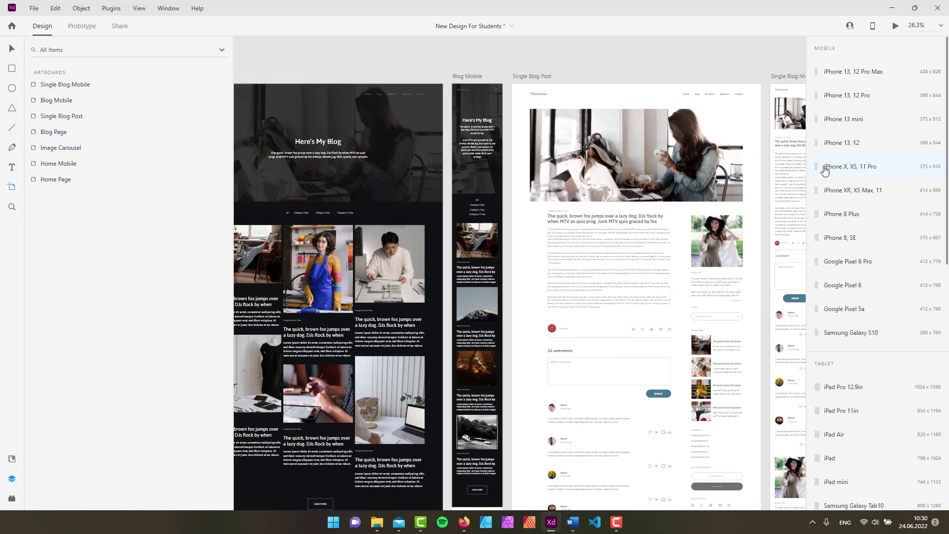
left_click(13, 49)
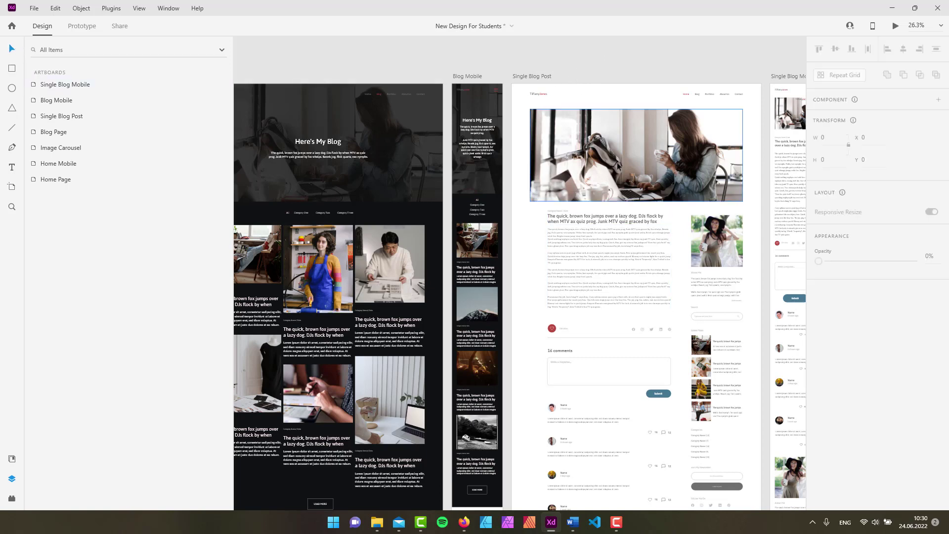